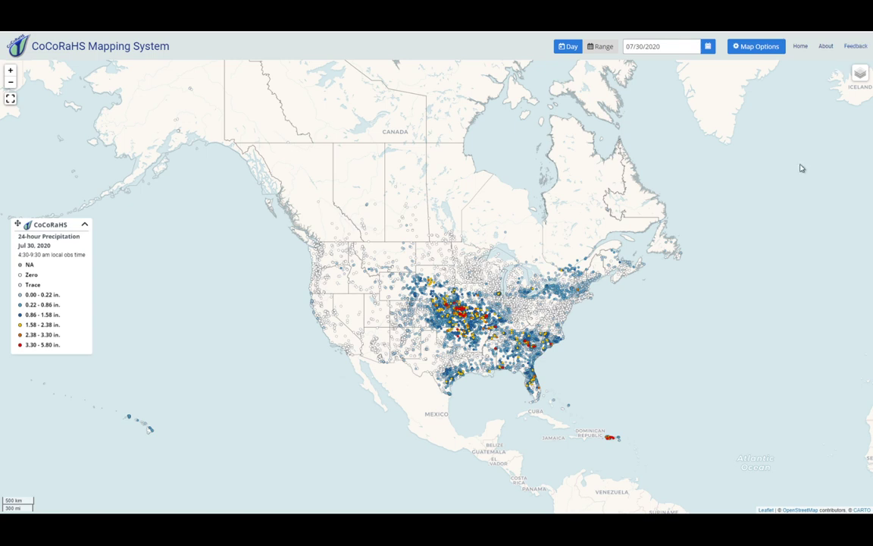
Center the continental US and switch the base map to dark, then back to light
drag(799, 154, 838, 84)
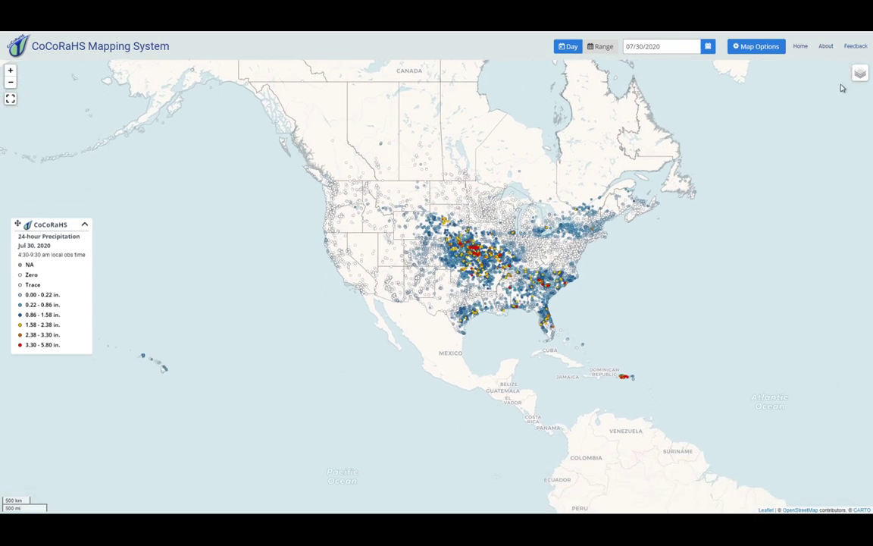
mouse_move(861, 76)
click(855, 81)
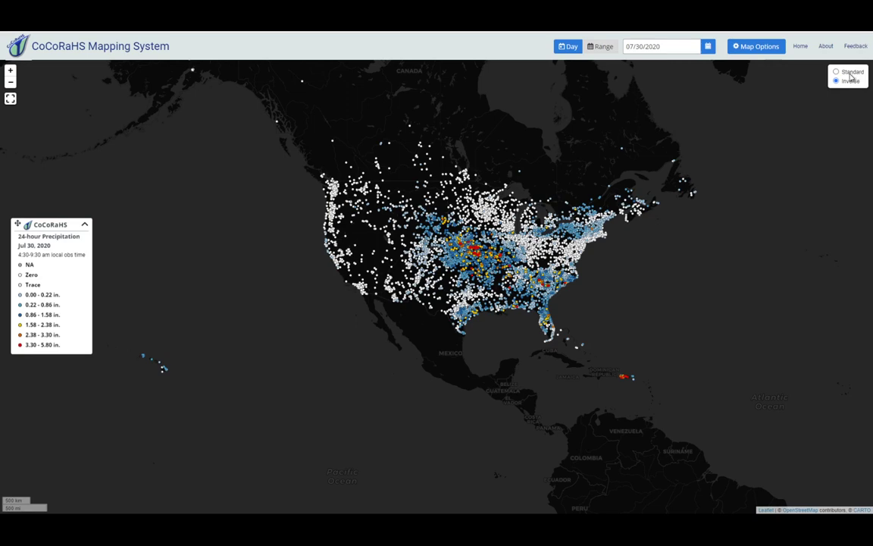
click(851, 72)
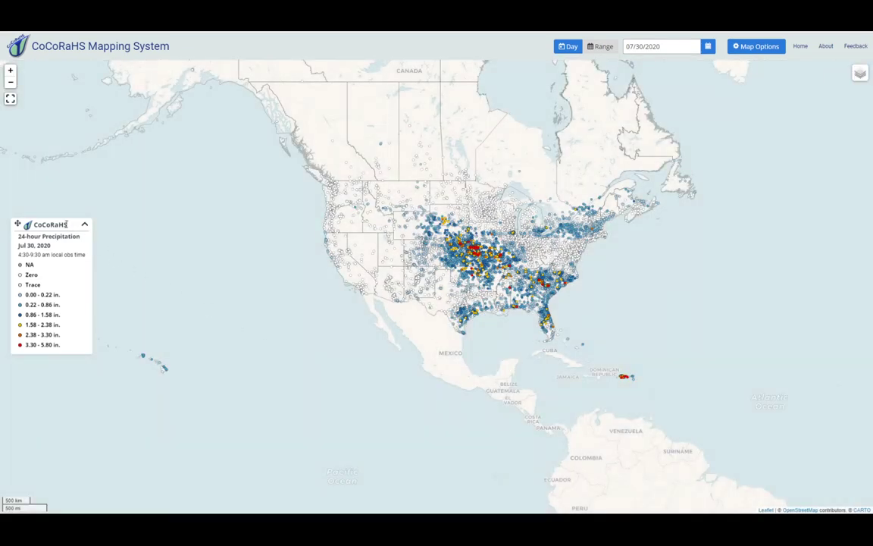
Drag the precipitation legend over the western US, then collapse and re-expand it
drag(50, 224, 270, 204)
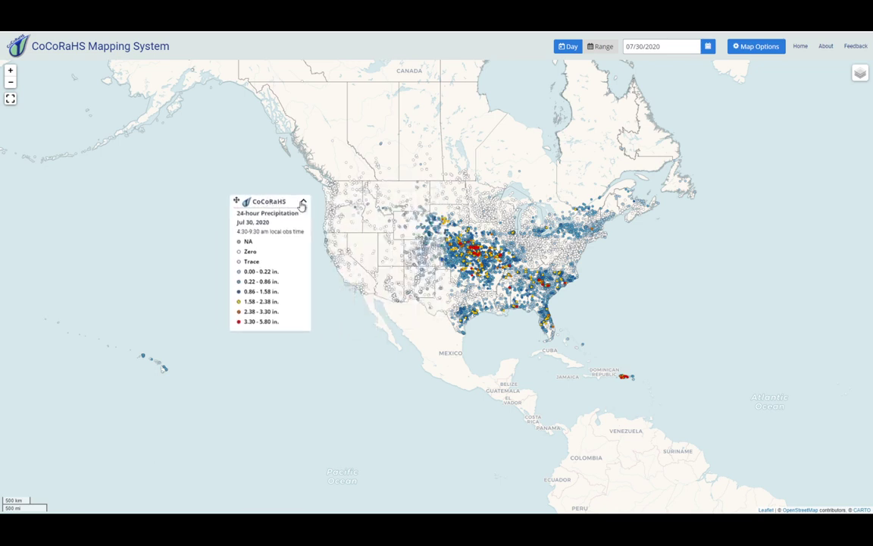
click(304, 204)
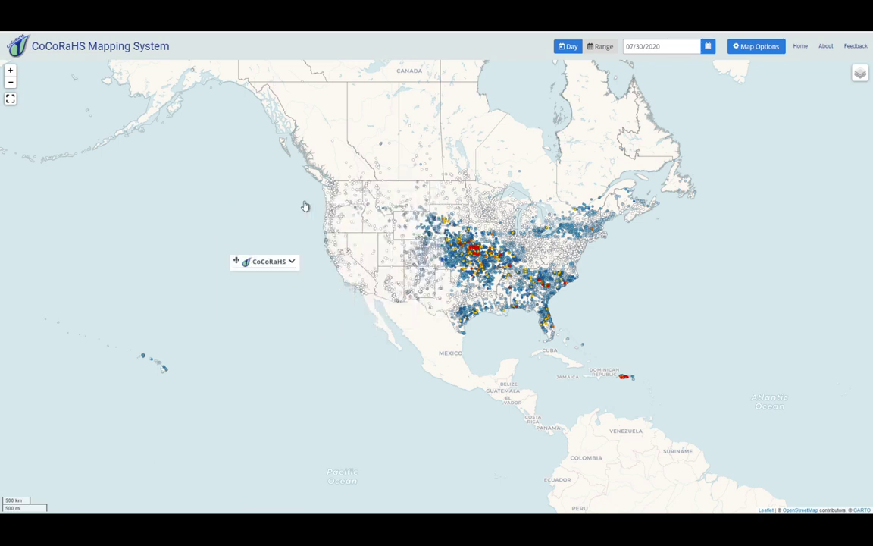
click(292, 263)
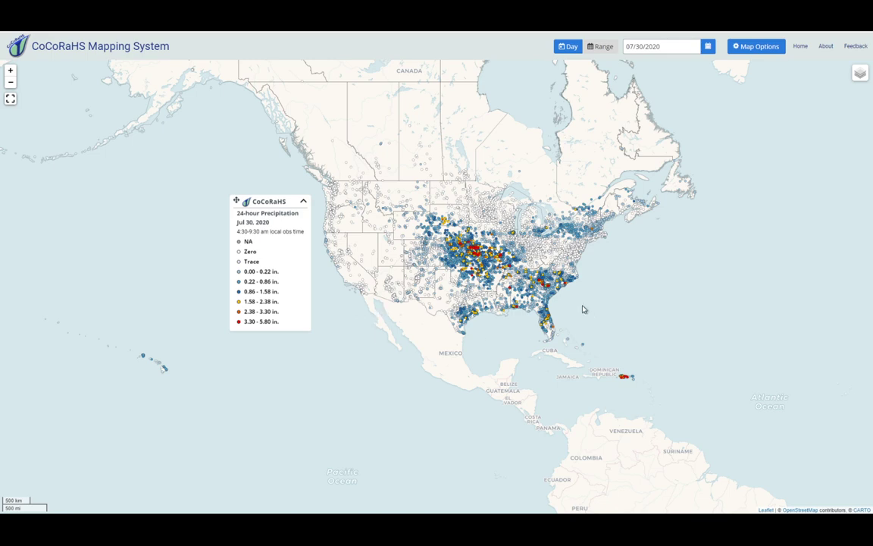
Zoom toward South Carolina, turning fullscreen on and back off
scroll(584, 309, up, 2)
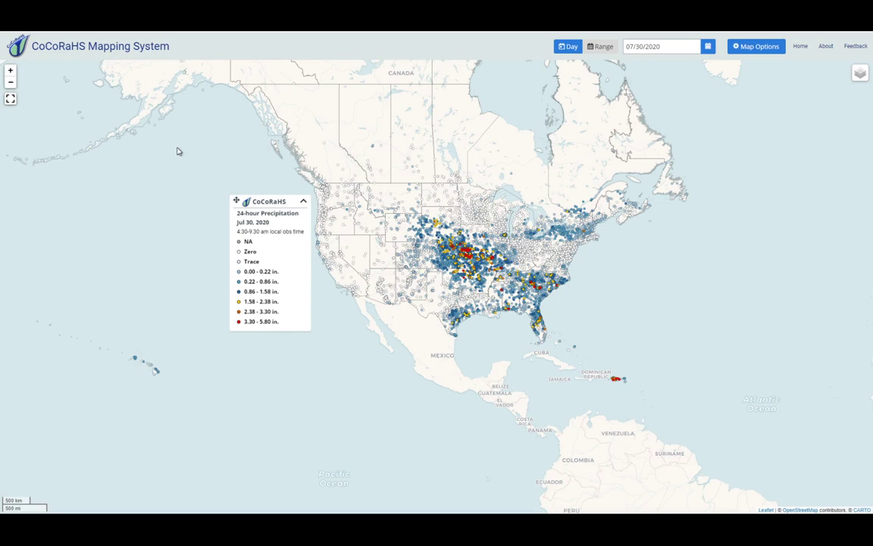
click(10, 100)
scroll(537, 288, up, 5)
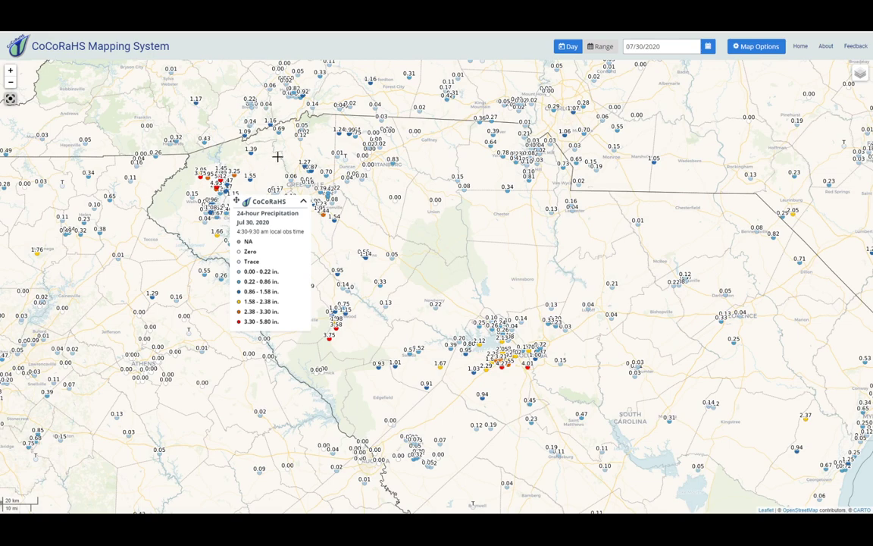
click(11, 99)
Shift the legend left and zoom into the Pickens–Greenville station totals
drag(236, 200, 99, 207)
drag(269, 212, 395, 273)
scroll(393, 270, up, 2)
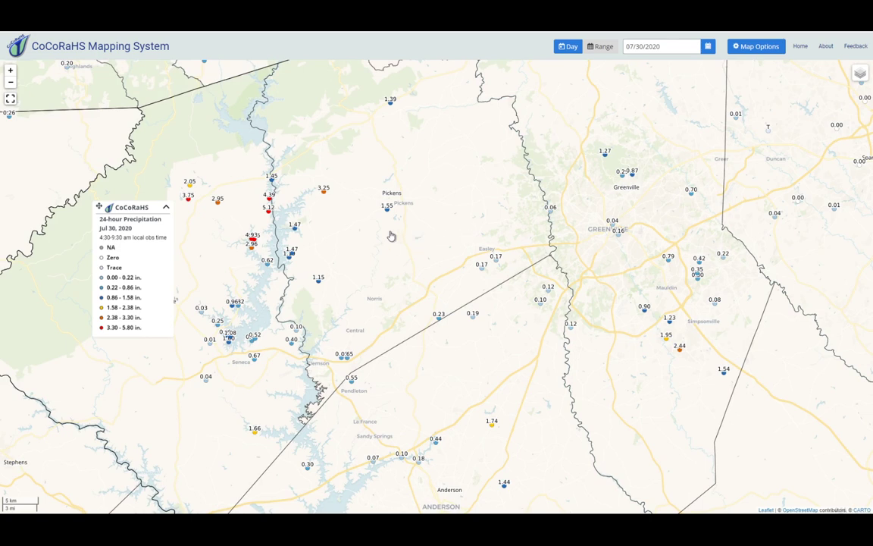
click(327, 194)
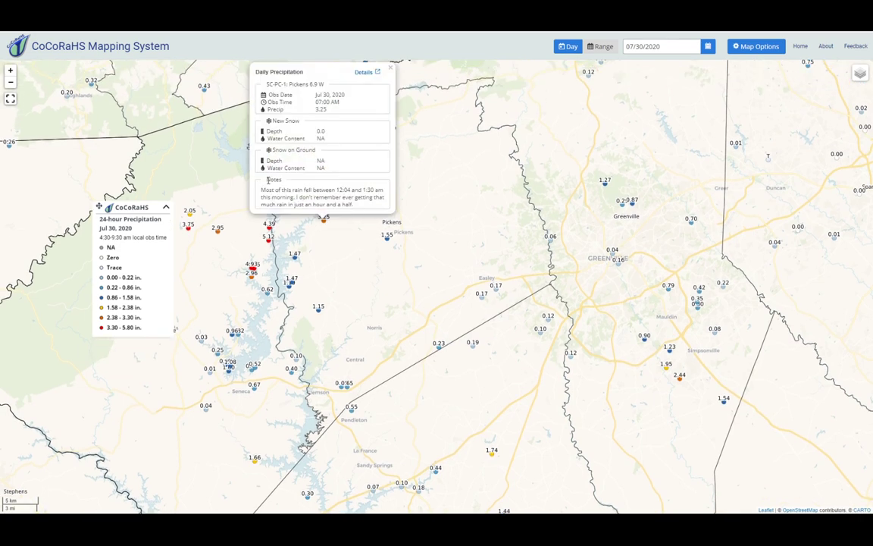
drag(287, 189, 352, 204)
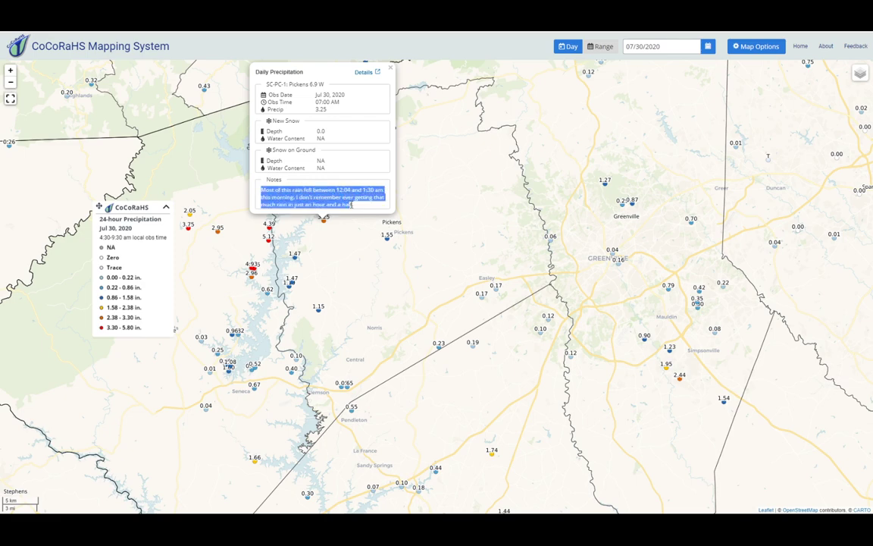
click(364, 74)
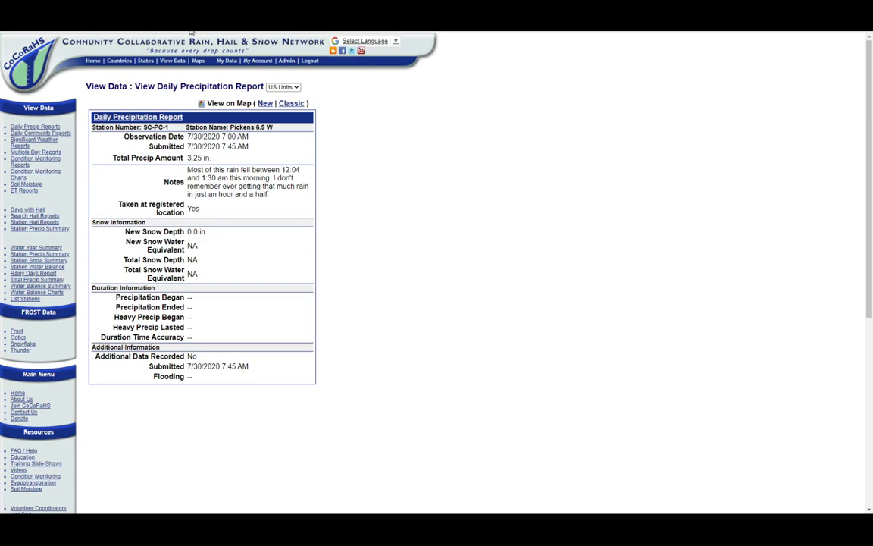
key(ctrl+w)
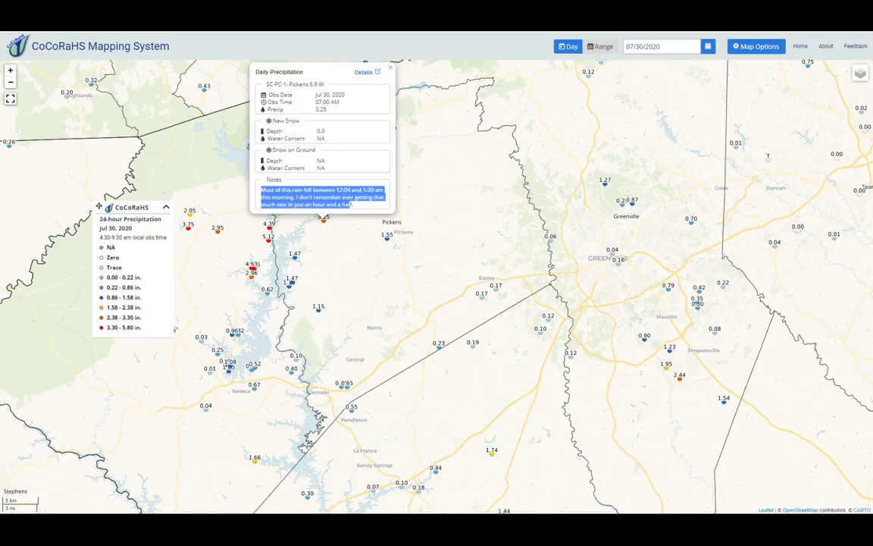
click(392, 72)
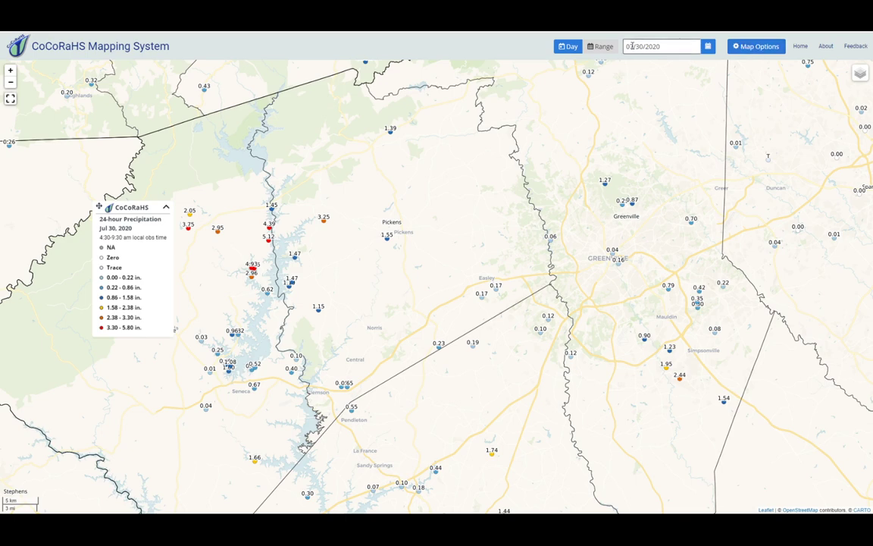
Set the date range to July 1 through July 10, 2020, and move the legend down-right
click(604, 47)
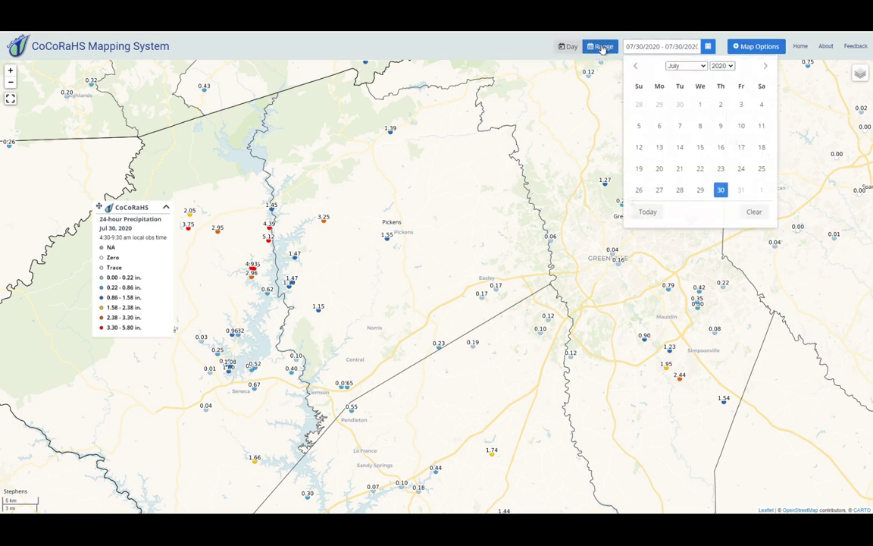
click(700, 103)
click(741, 125)
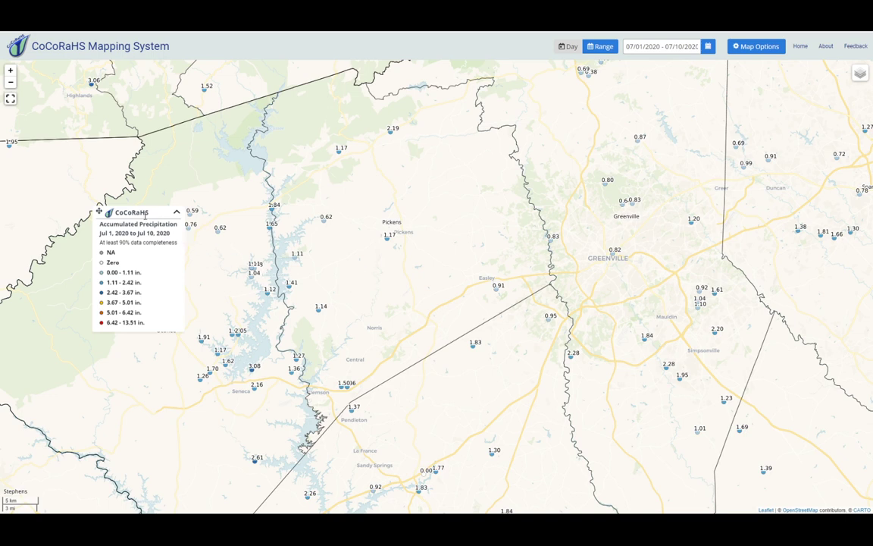
drag(142, 213, 235, 256)
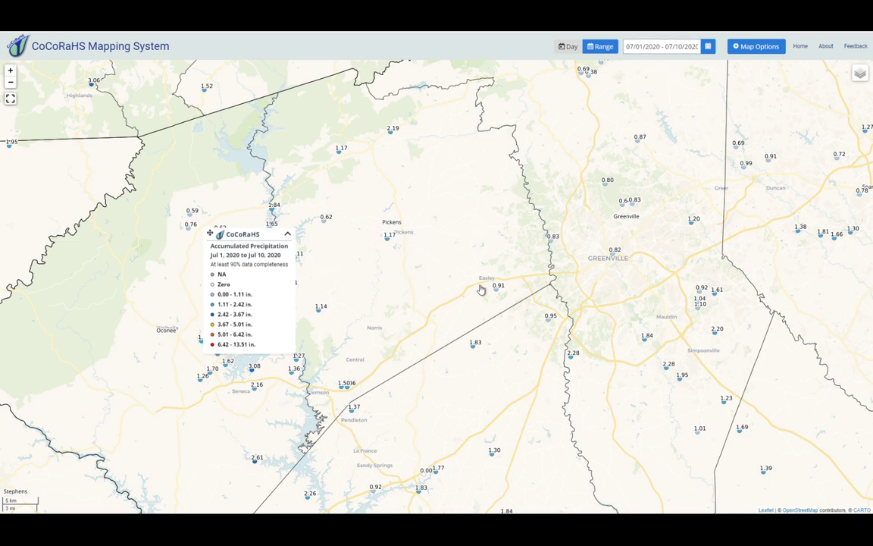
Inspect the Pickens station's 1.17 in. total and its report summary, then close the popup
click(389, 241)
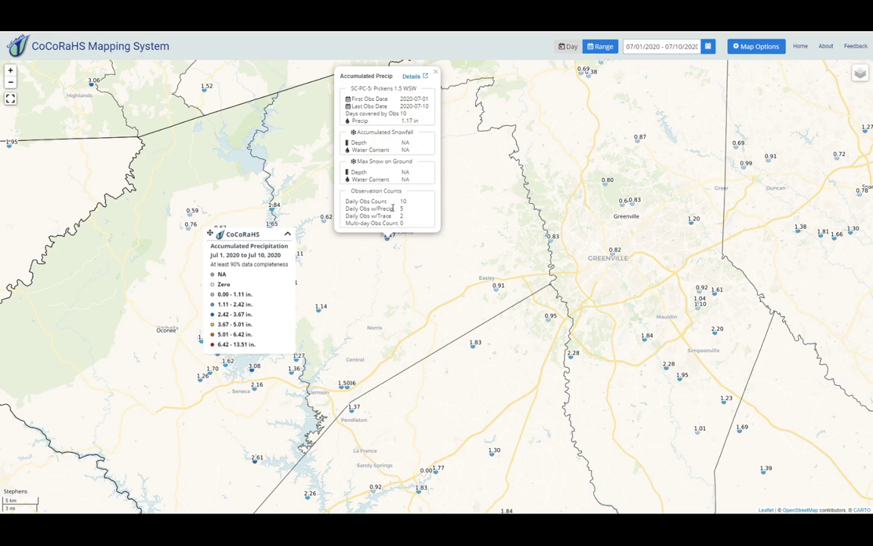
click(414, 78)
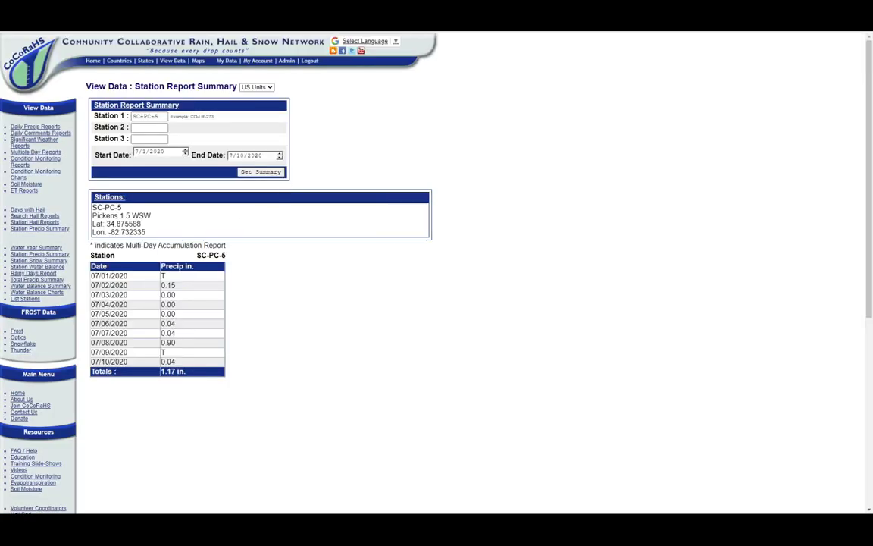
key(ctrl+w)
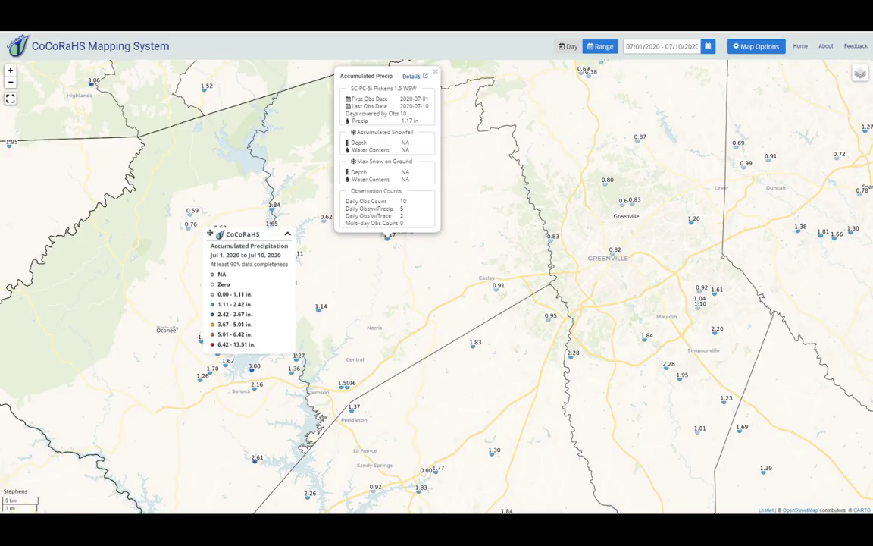
click(436, 75)
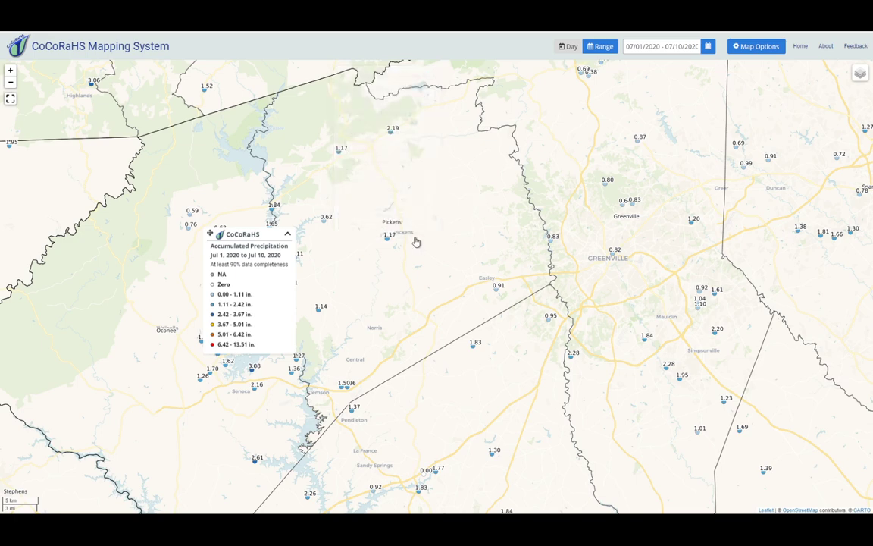
In Map Options, set What to Active Stations and update the map
click(754, 47)
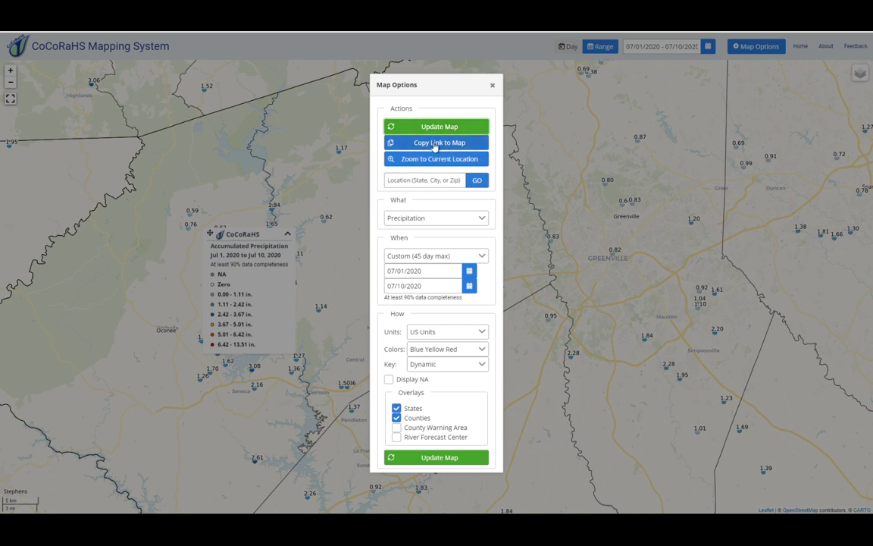
drag(448, 83, 714, 107)
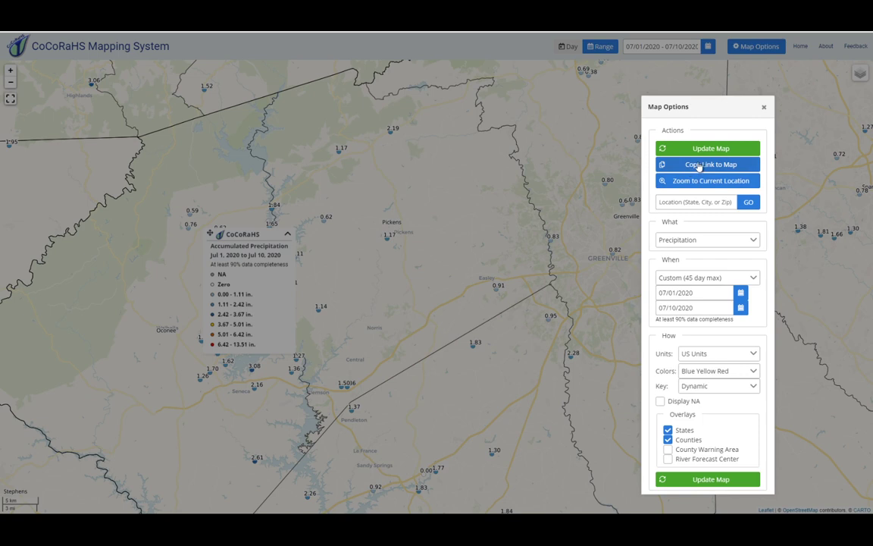
drag(706, 107, 410, 97)
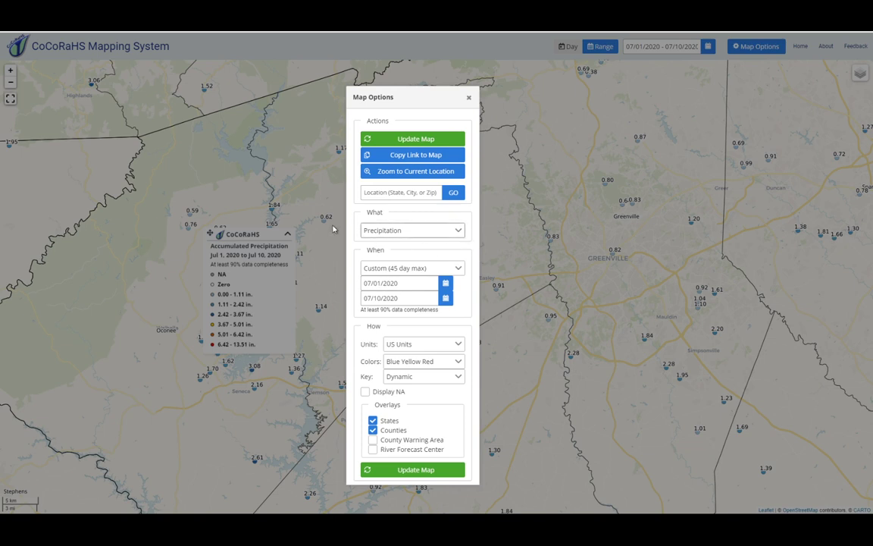
click(458, 232)
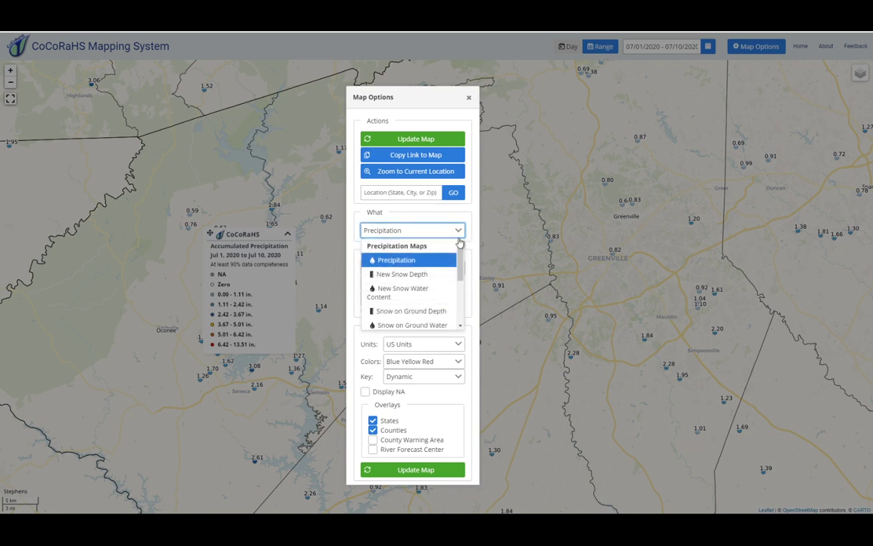
drag(460, 262, 459, 304)
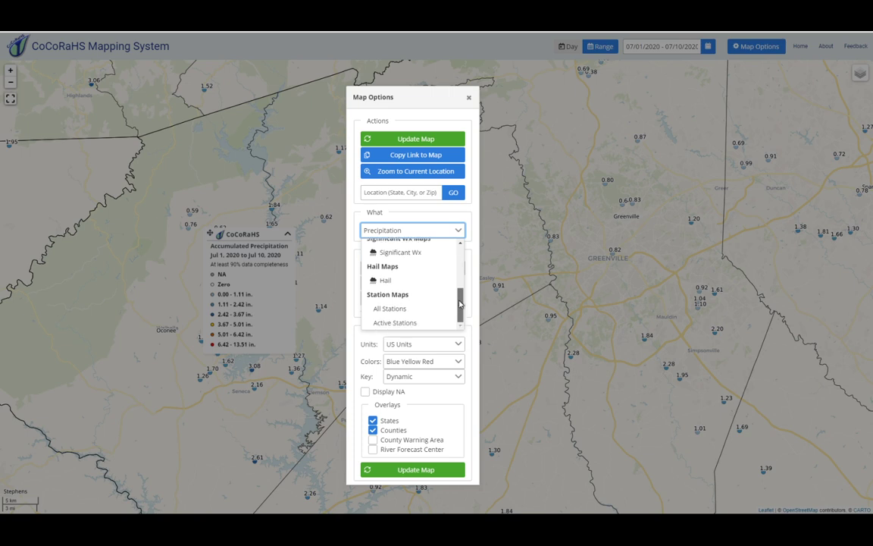
click(395, 323)
click(423, 140)
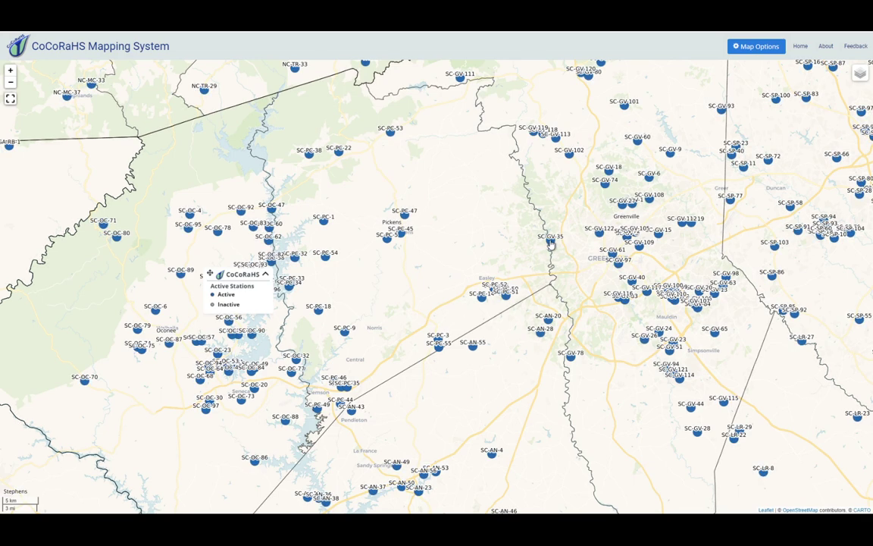
click(551, 242)
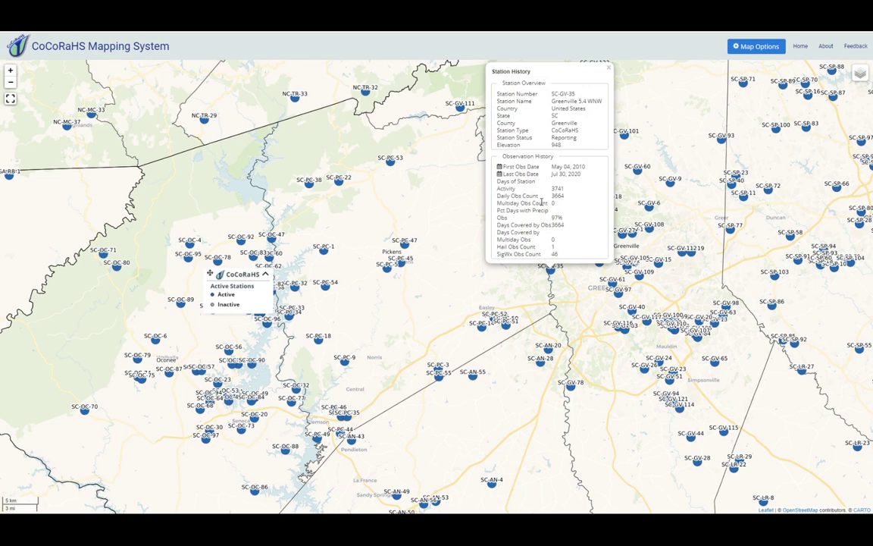
click(610, 71)
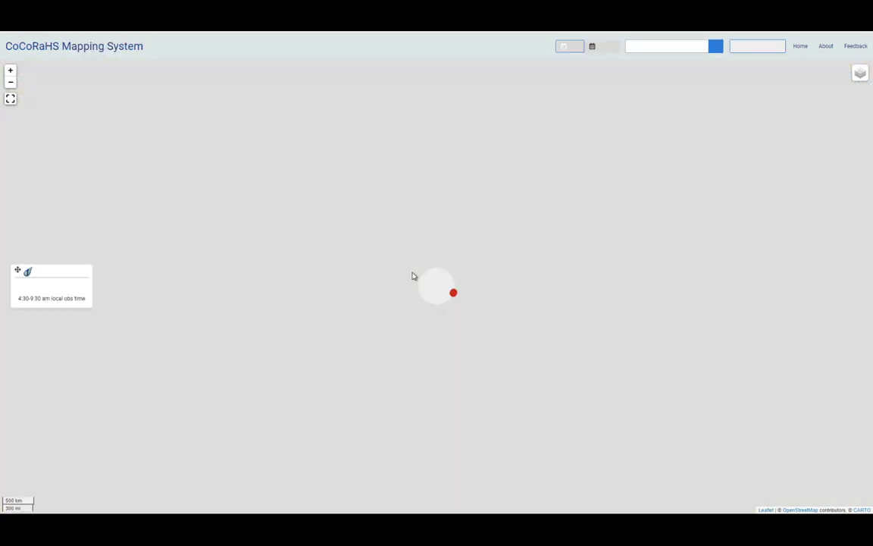
Check the 07/30/2020 map date on the calendar
click(708, 47)
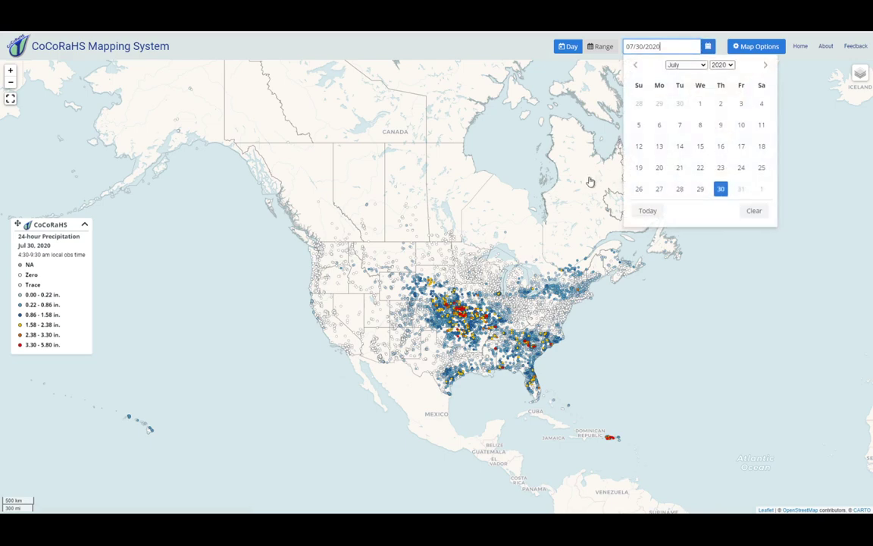
click(740, 47)
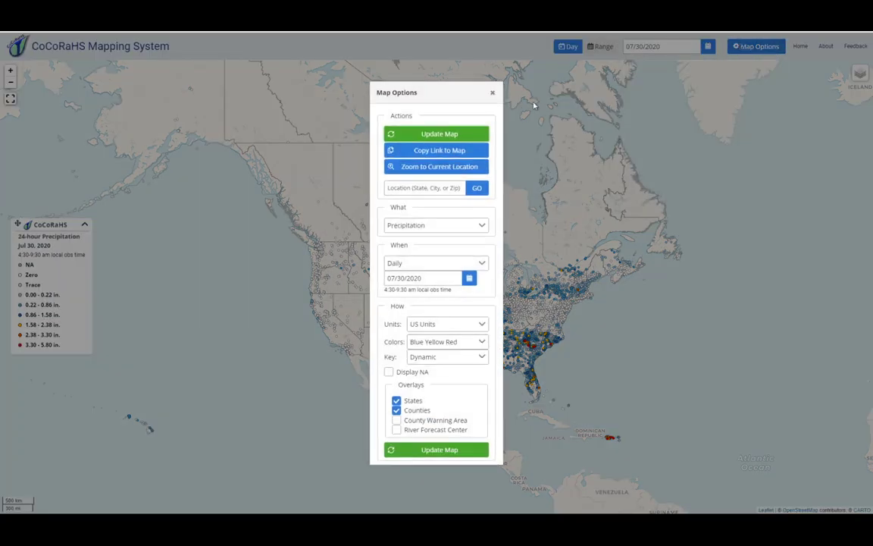
click(483, 265)
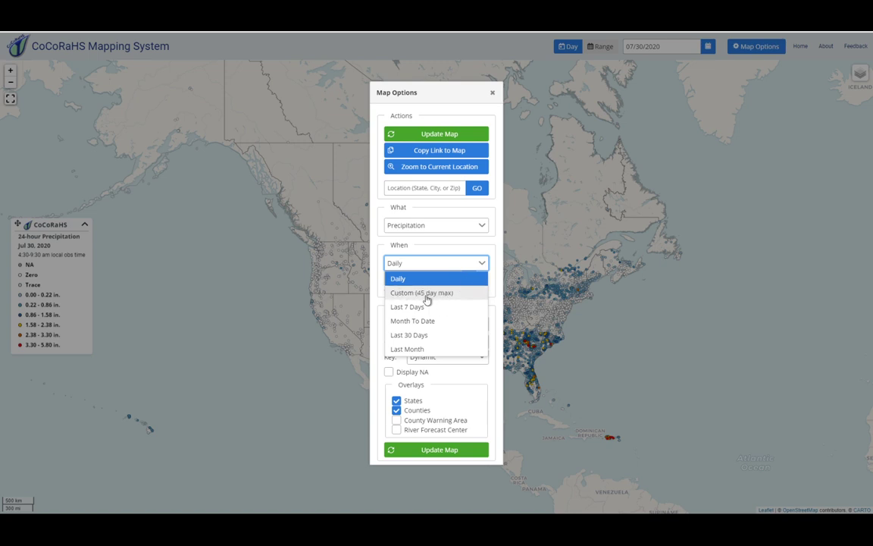
click(498, 294)
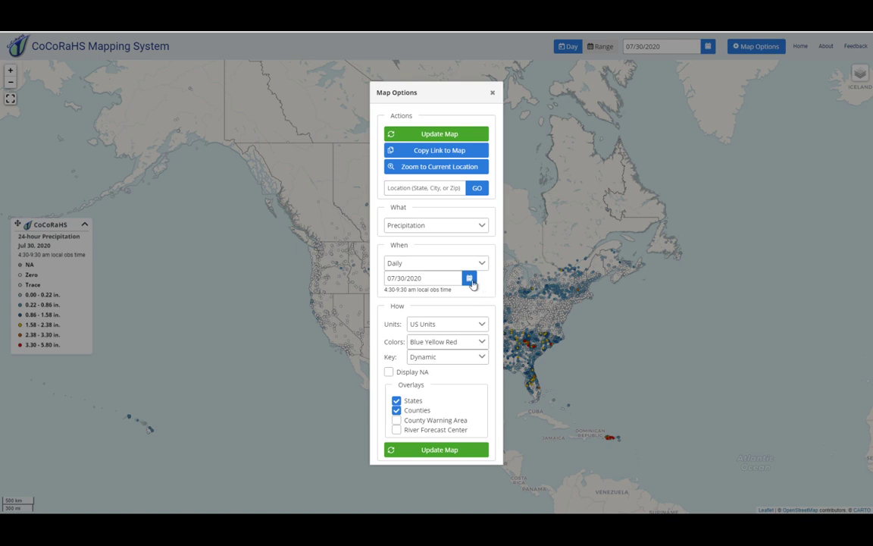
click(482, 263)
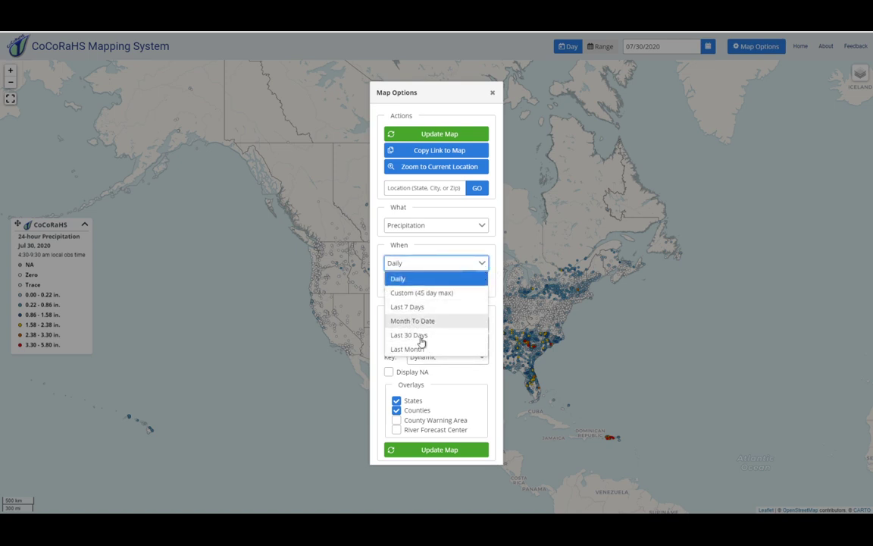
click(498, 303)
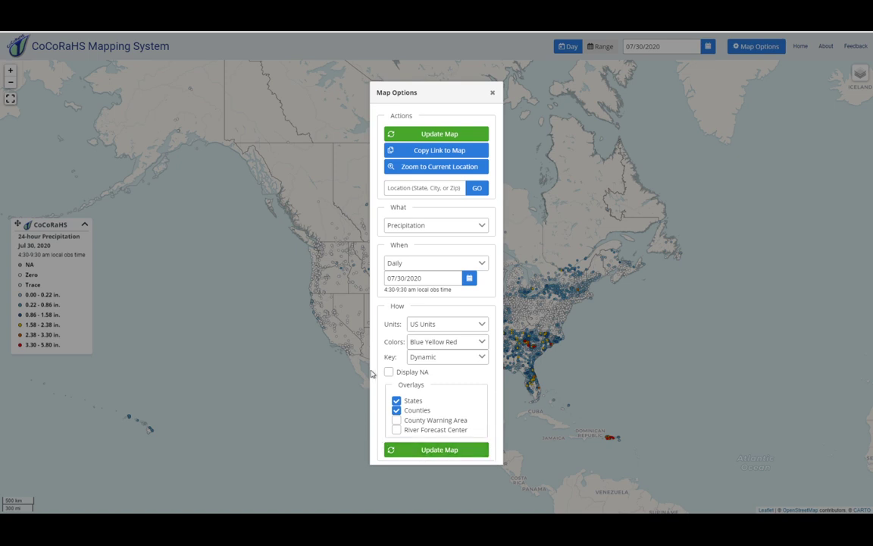
Keep US Units and redraw the map with the Green Gradient colour scheme
click(483, 325)
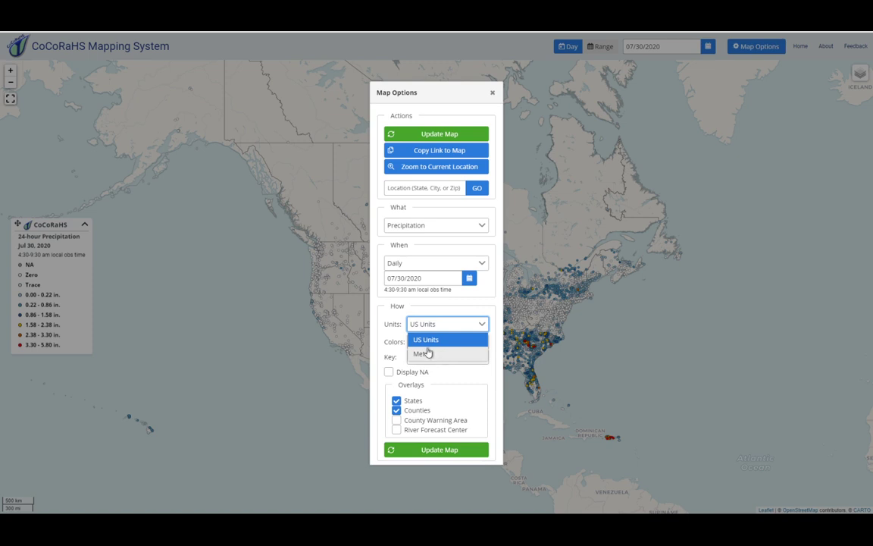
click(386, 322)
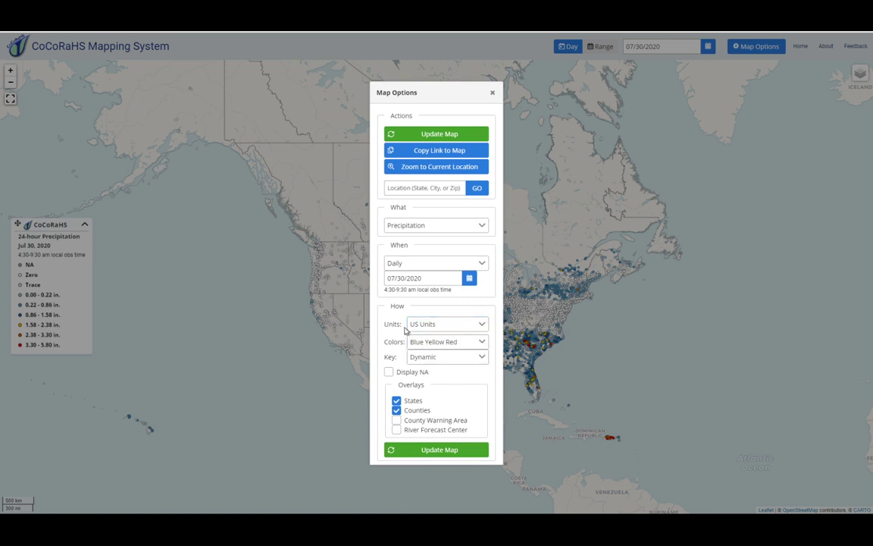
click(482, 344)
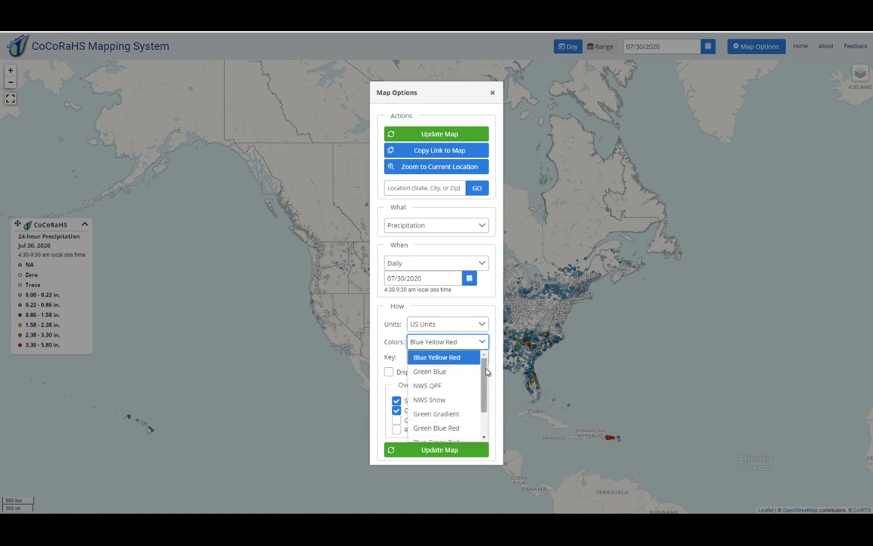
scroll(486, 371, down, 2)
scroll(485, 369, up, 2)
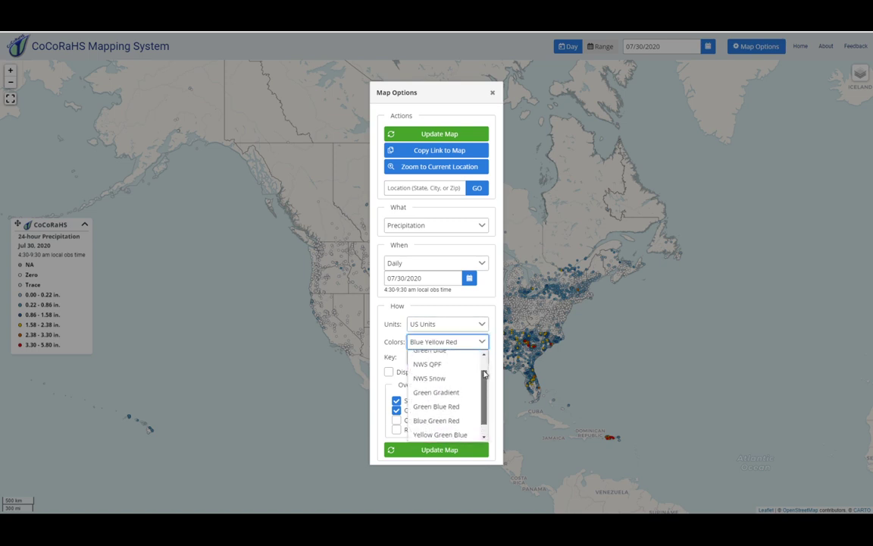
scroll(484, 367, down, 3)
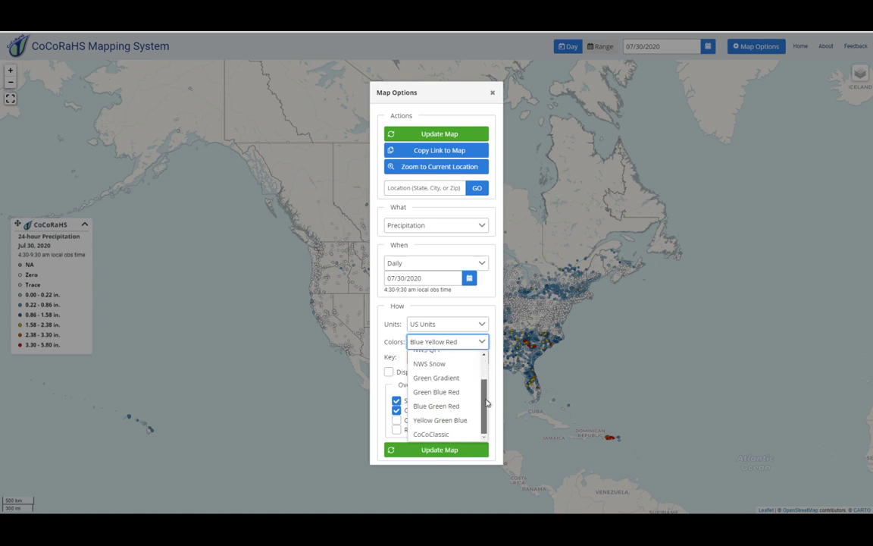
scroll(488, 366, up, 3)
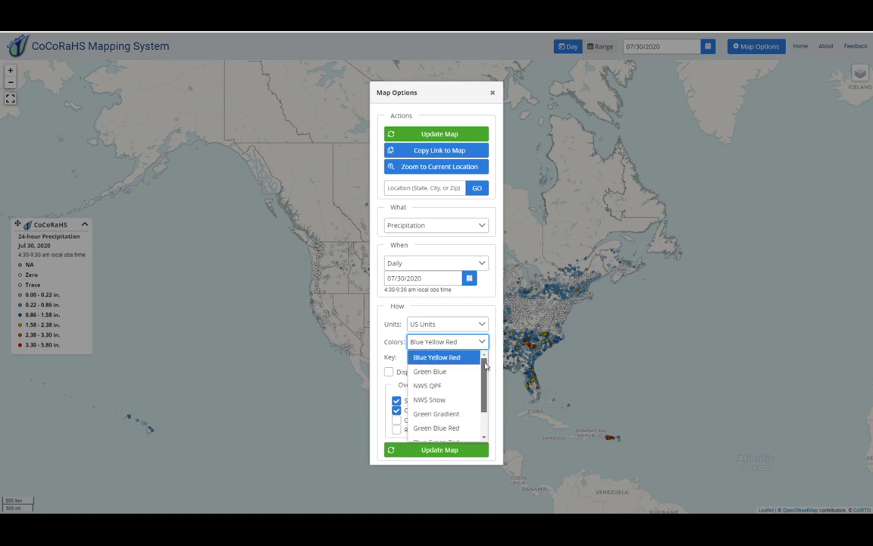
scroll(483, 370, down, 2)
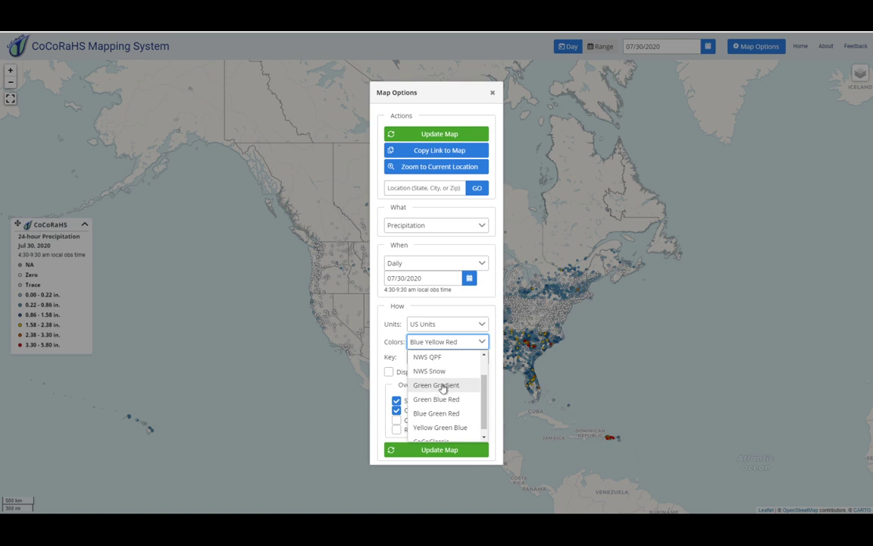
click(444, 386)
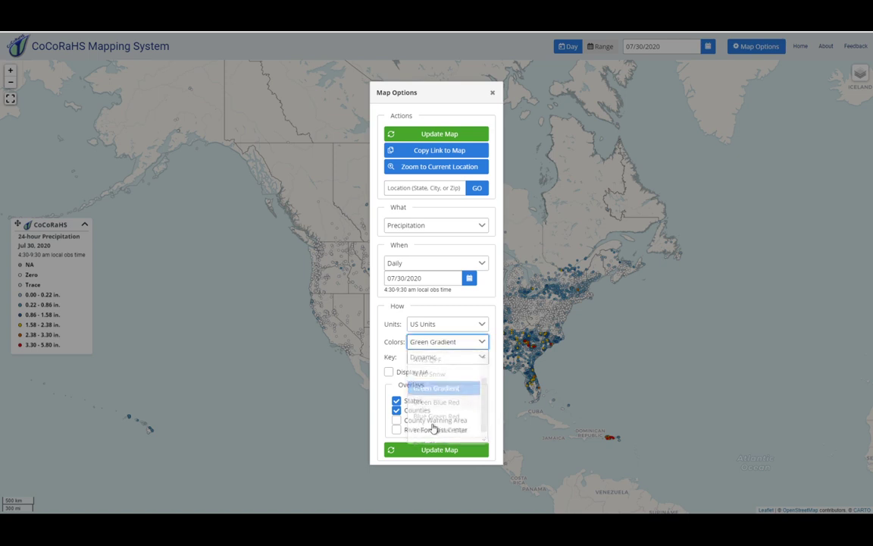
click(436, 449)
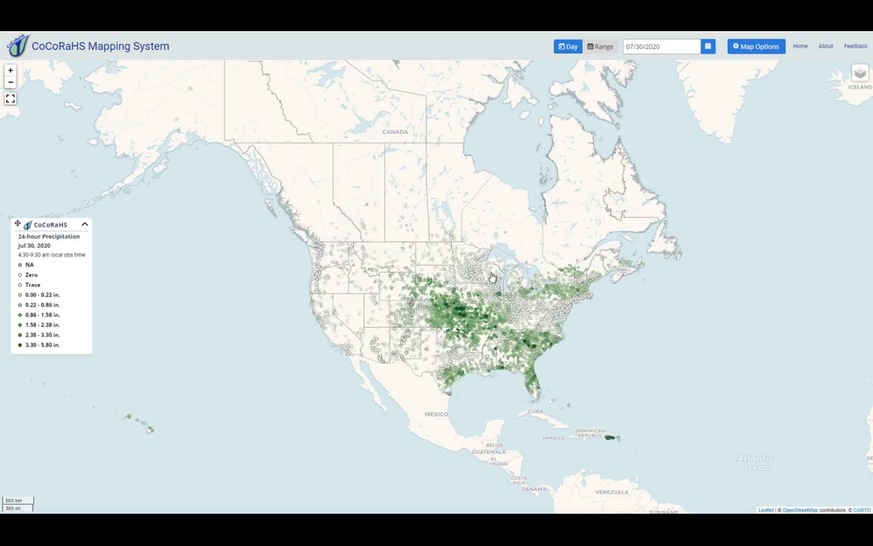
Change the map colours to Blue Yellow Red and update the map
click(749, 47)
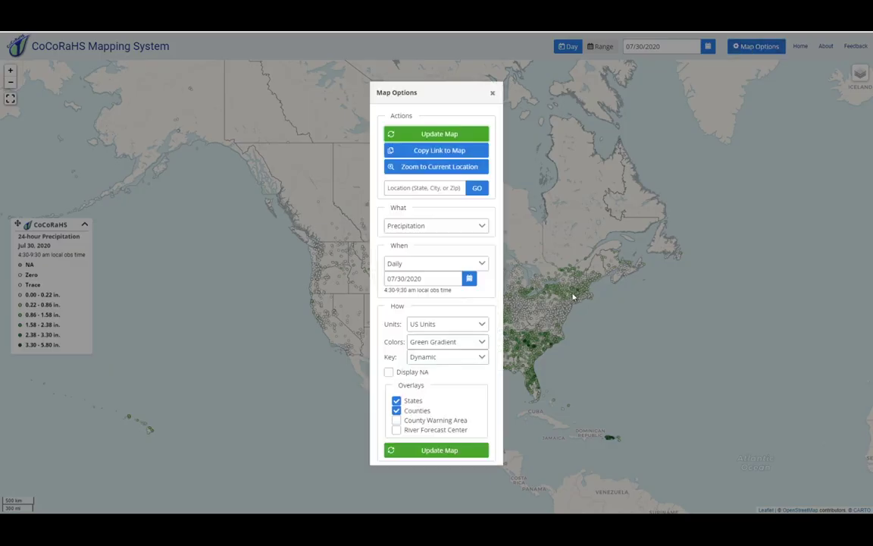
click(481, 344)
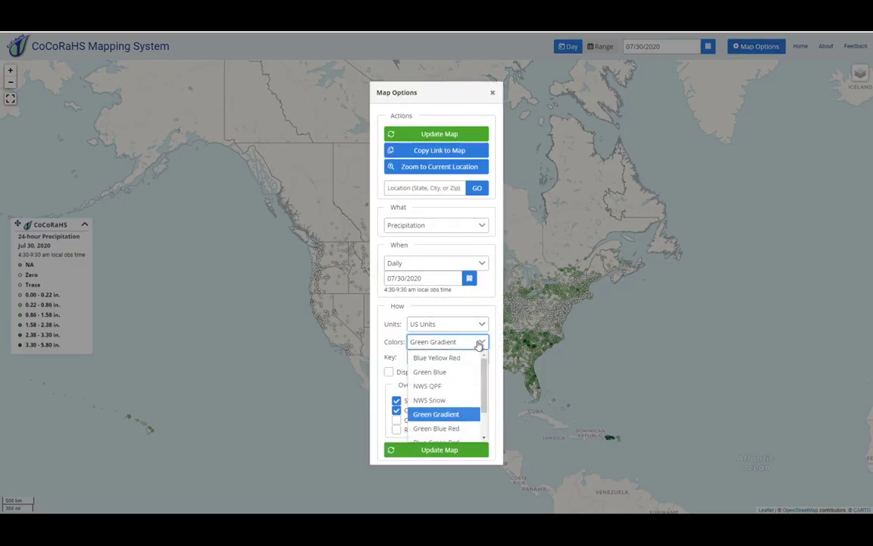
click(454, 359)
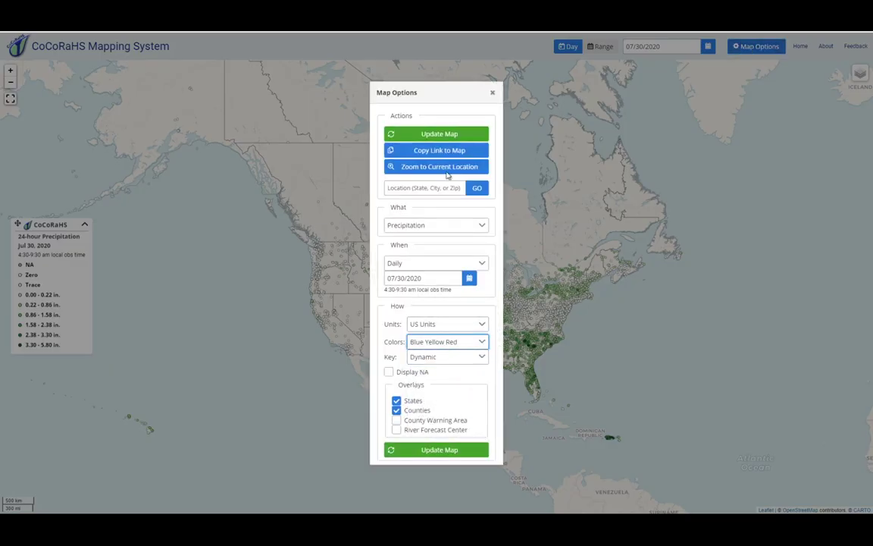
click(430, 141)
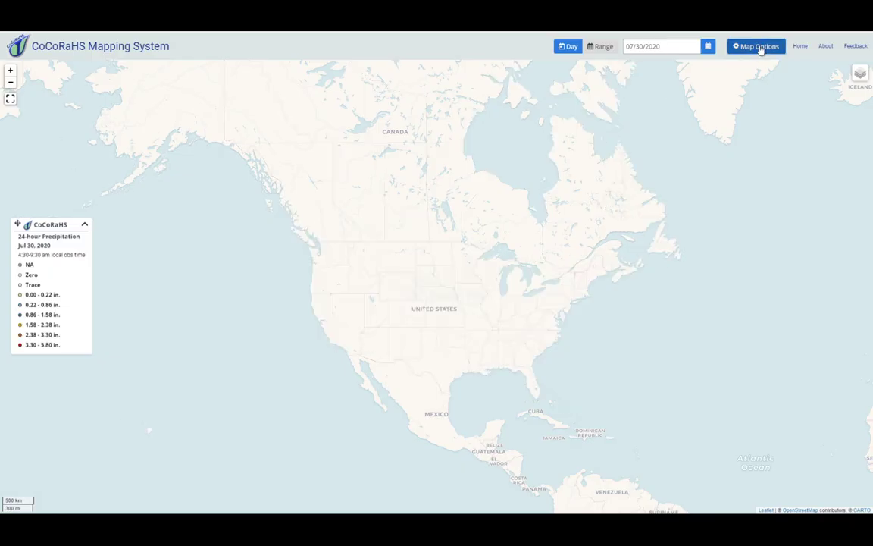
click(759, 46)
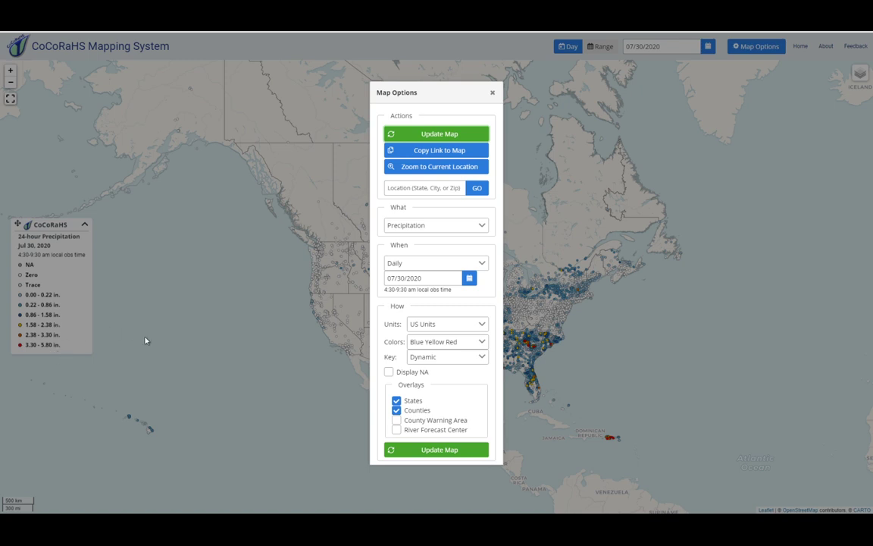
Apply a Static legend key and drag the legend beside the west coast
click(483, 360)
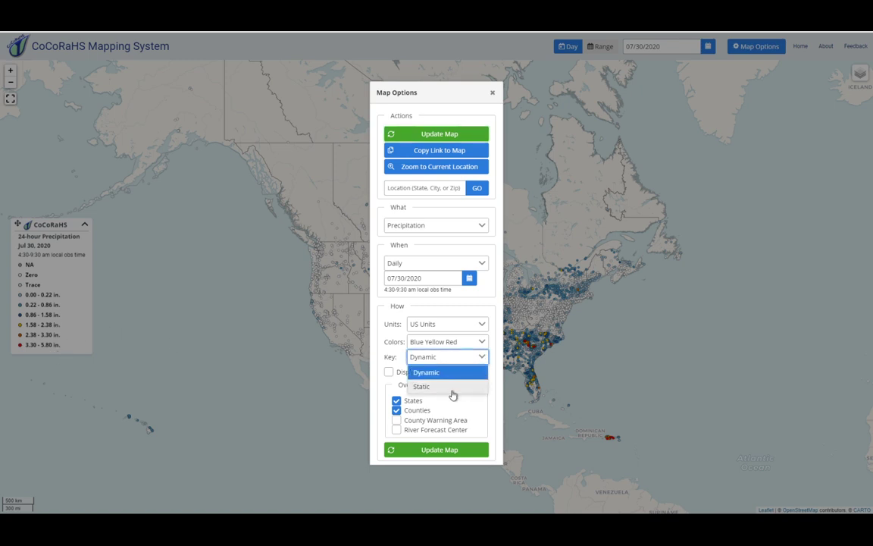
click(453, 388)
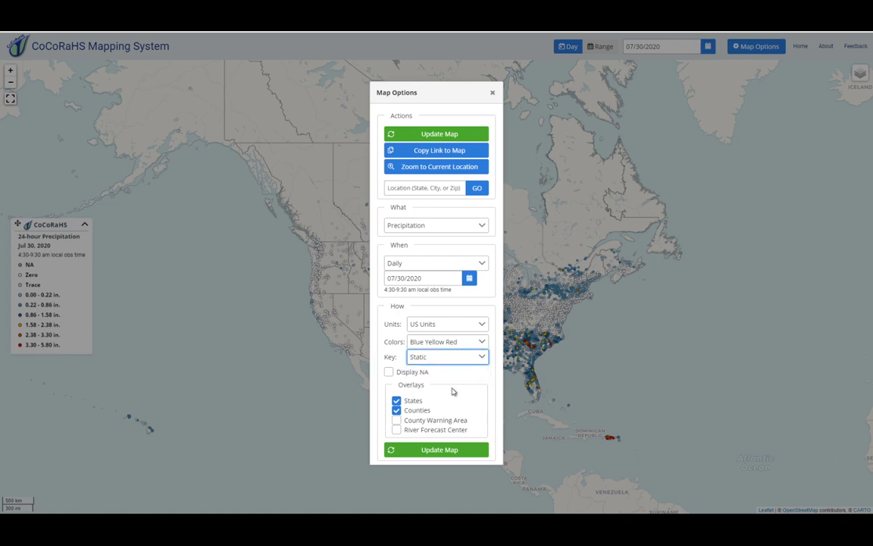
click(438, 451)
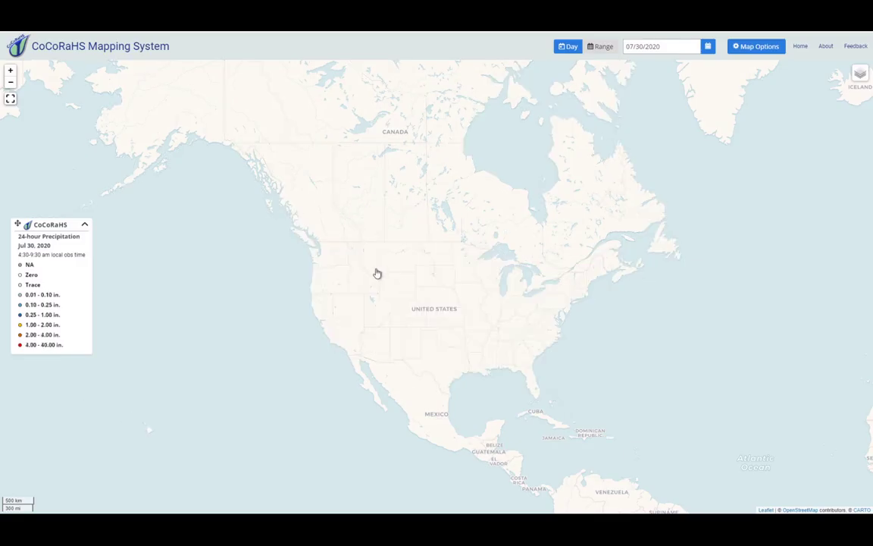
drag(241, 244, 280, 255)
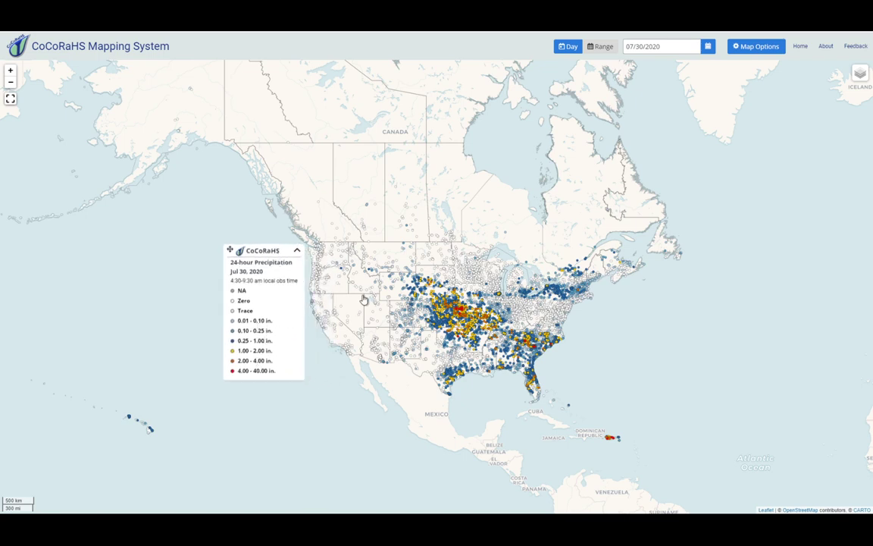
Set the legend Key to Dynamic, giving ranges from 0.00–0.22 up to 3.30–5.80 in
click(756, 46)
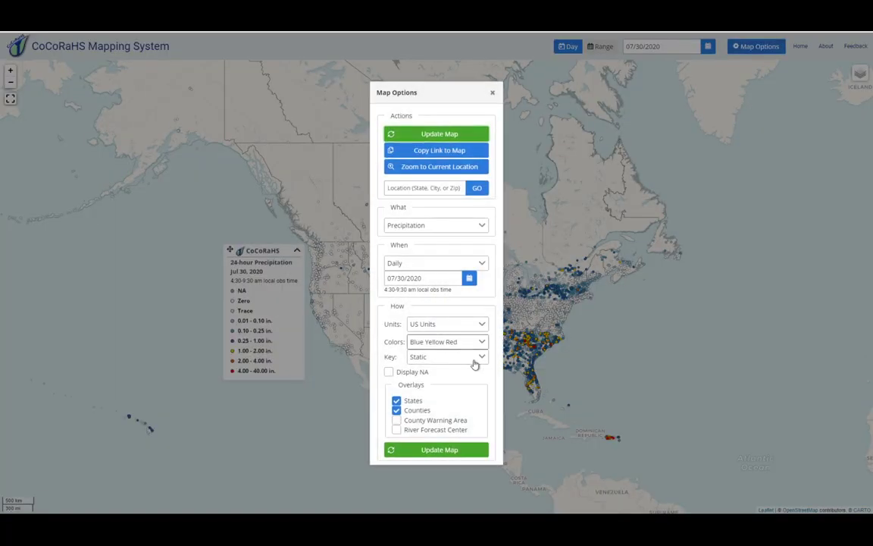
click(479, 357)
click(426, 372)
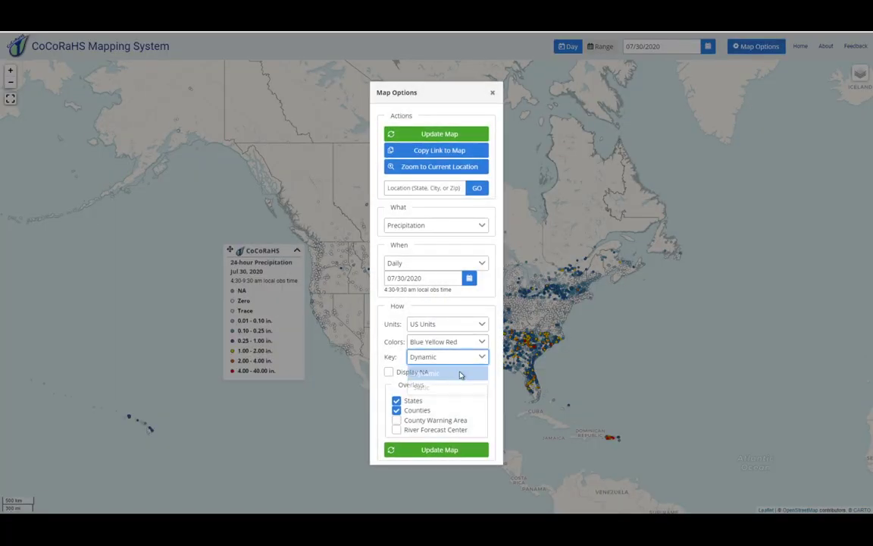
click(441, 134)
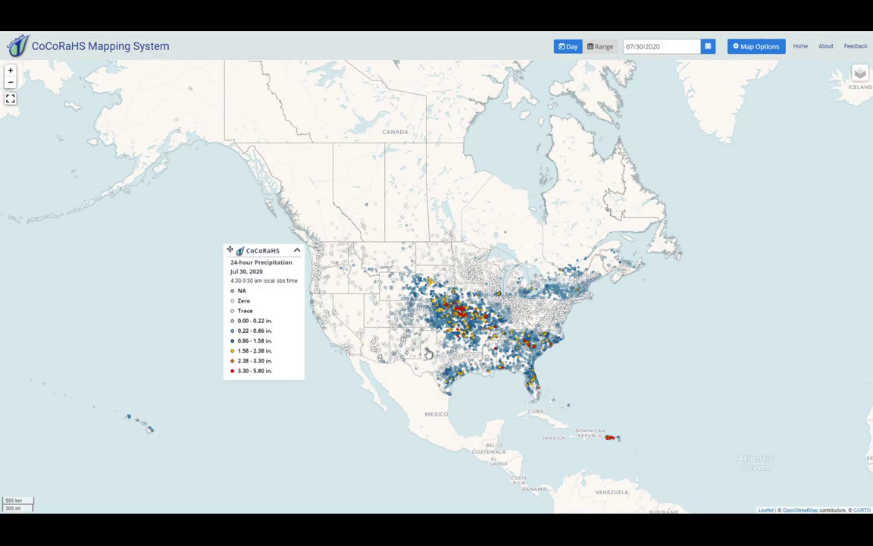